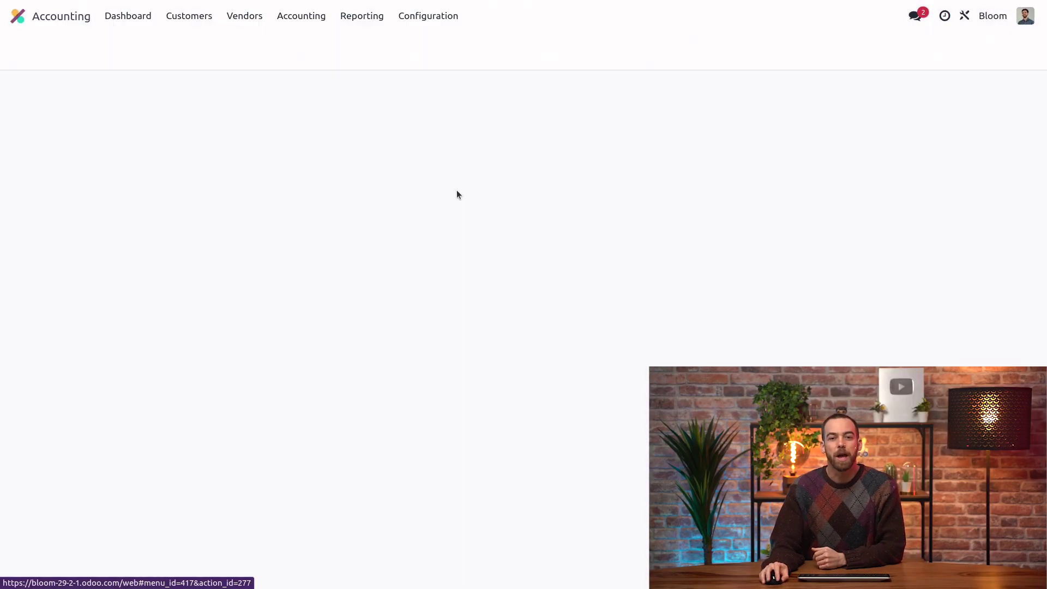
Open the Chart of Accounts, select all 381 accounts and start exporting them.
left_click(442, 16)
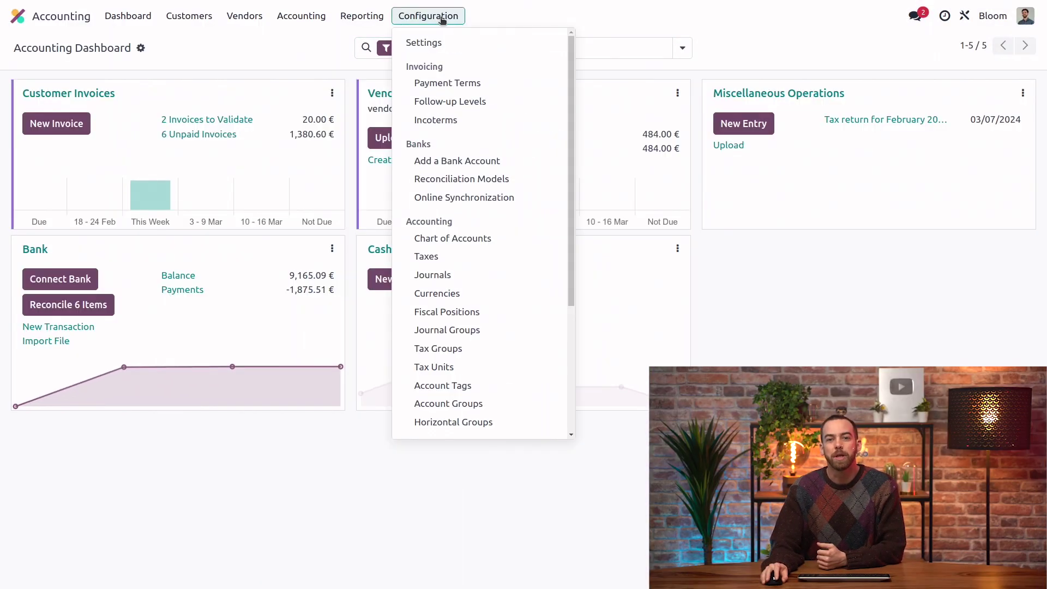
left_click(470, 246)
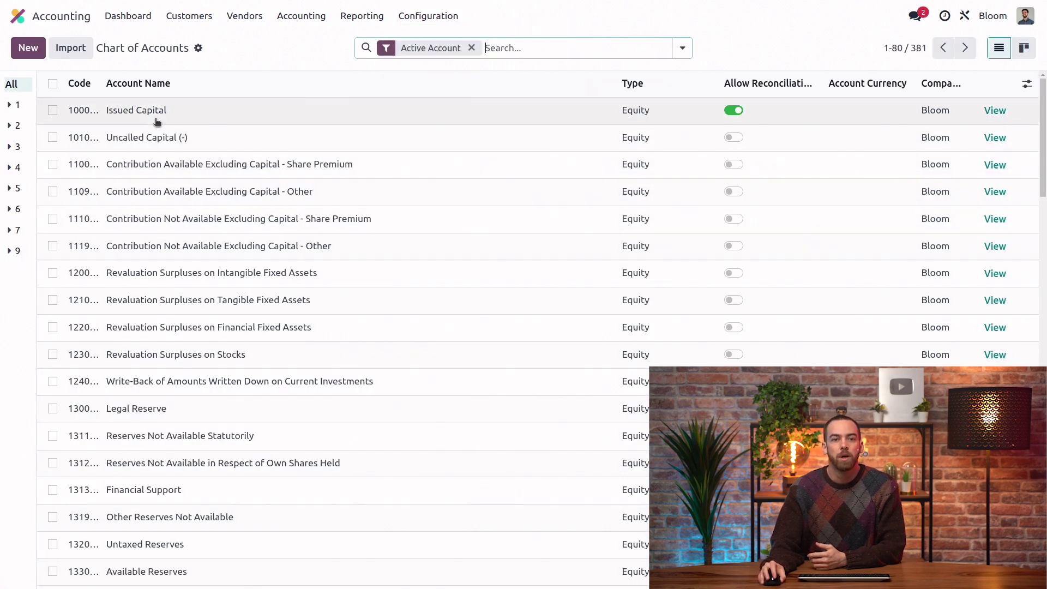
left_click(53, 84)
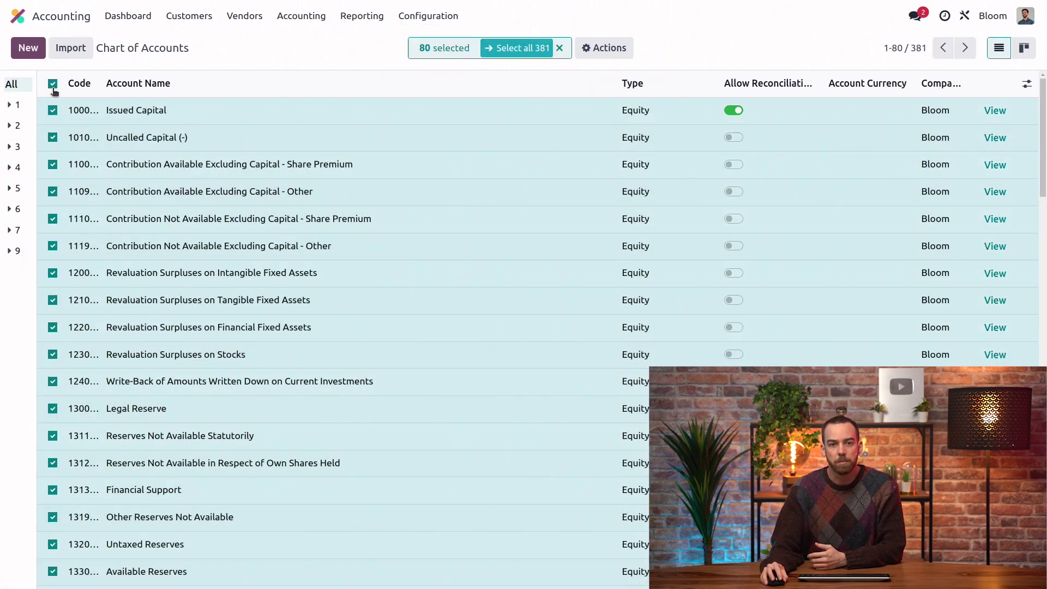
left_click(518, 55)
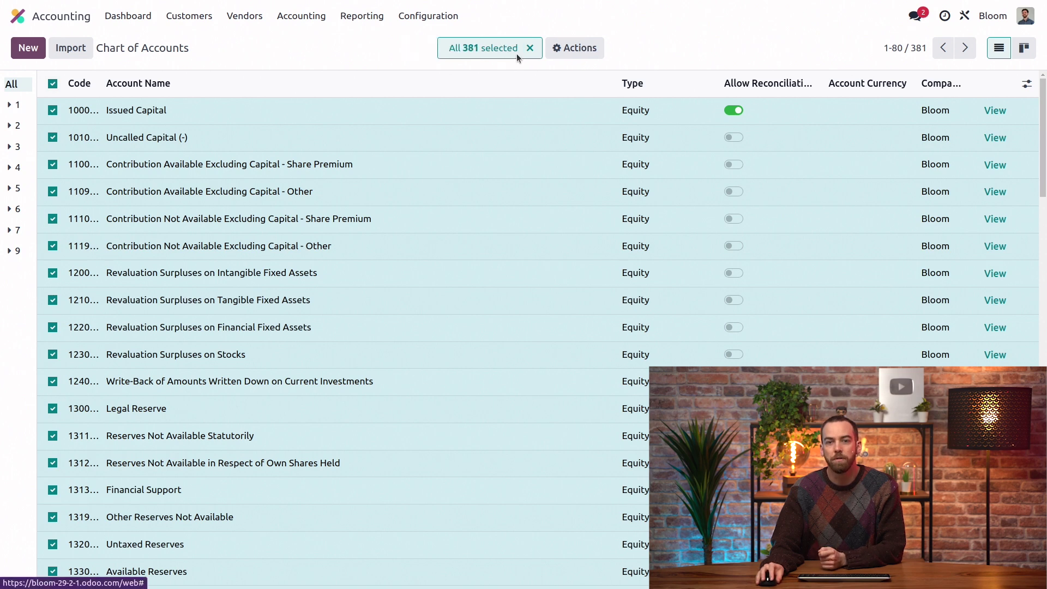
left_click(573, 48)
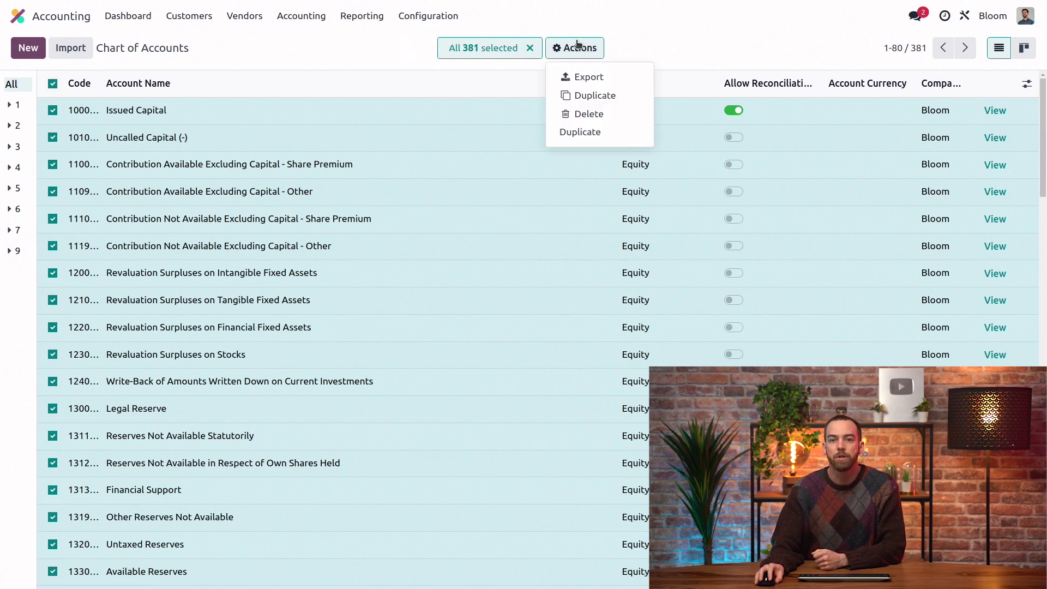
left_click(590, 77)
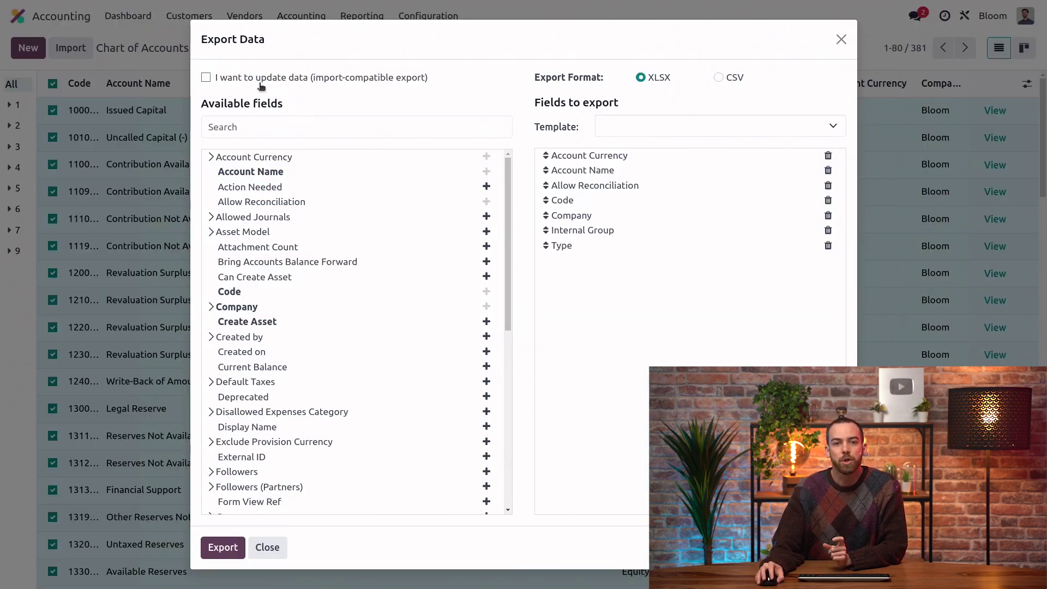
Export all accounts import-compatibly to XLSX using the 'Chart of accounts' template, then open the file.
left_click_drag(257, 82, 260, 83)
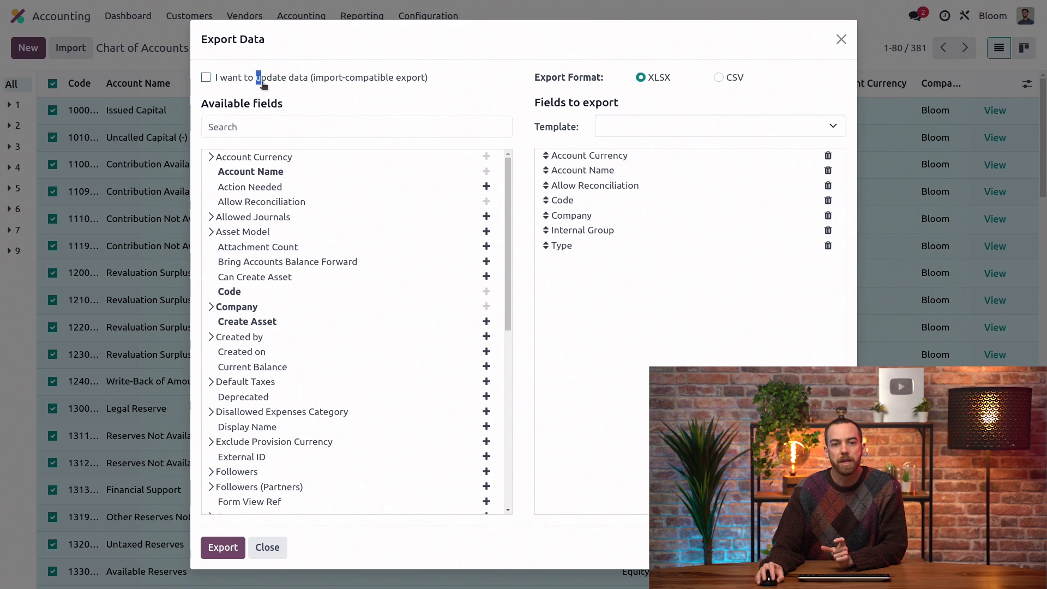
left_click(263, 82)
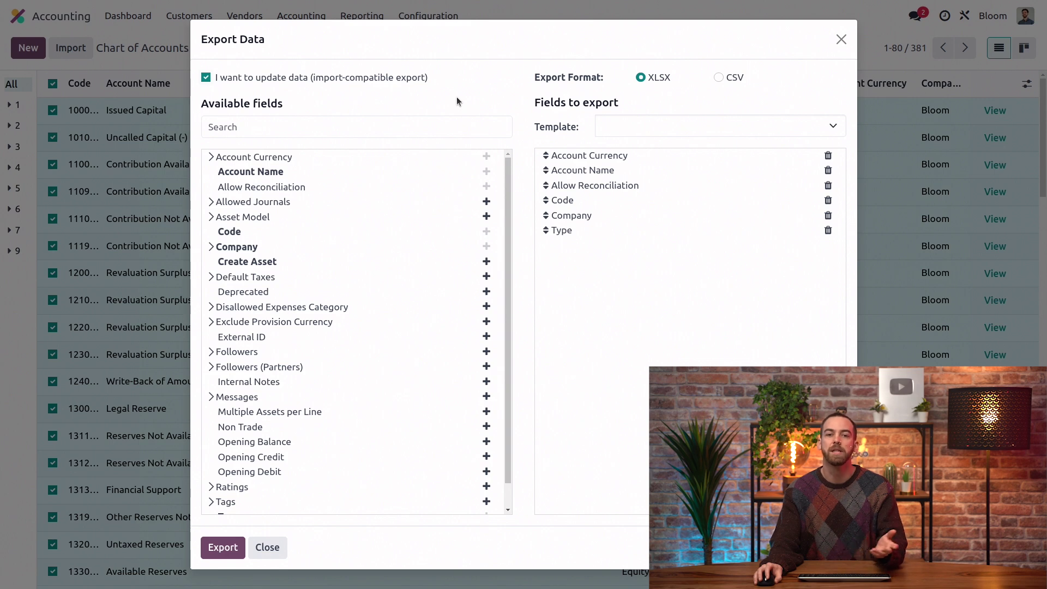
left_click(706, 133)
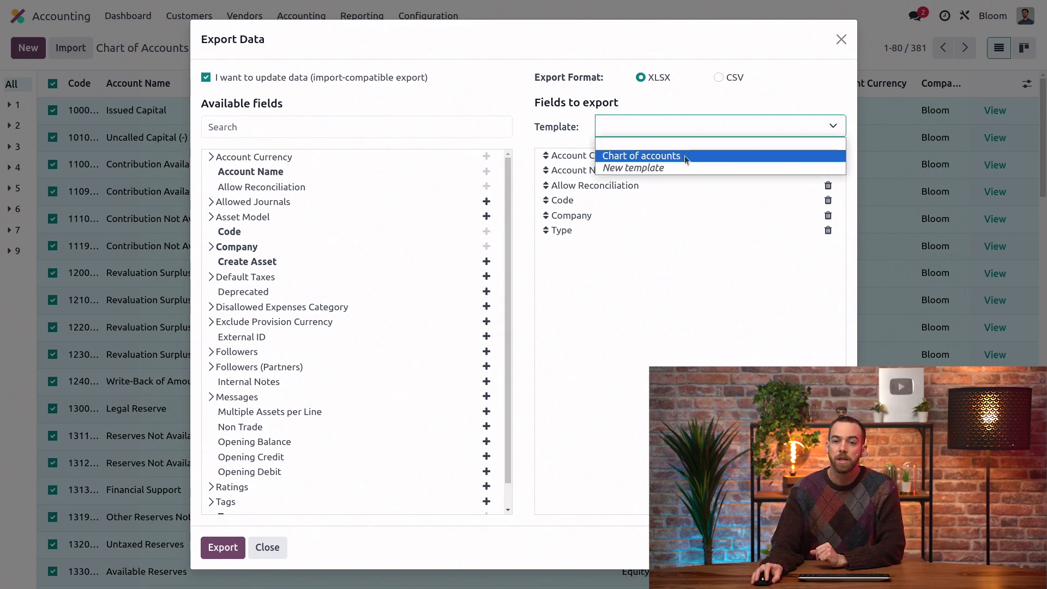
left_click(685, 155)
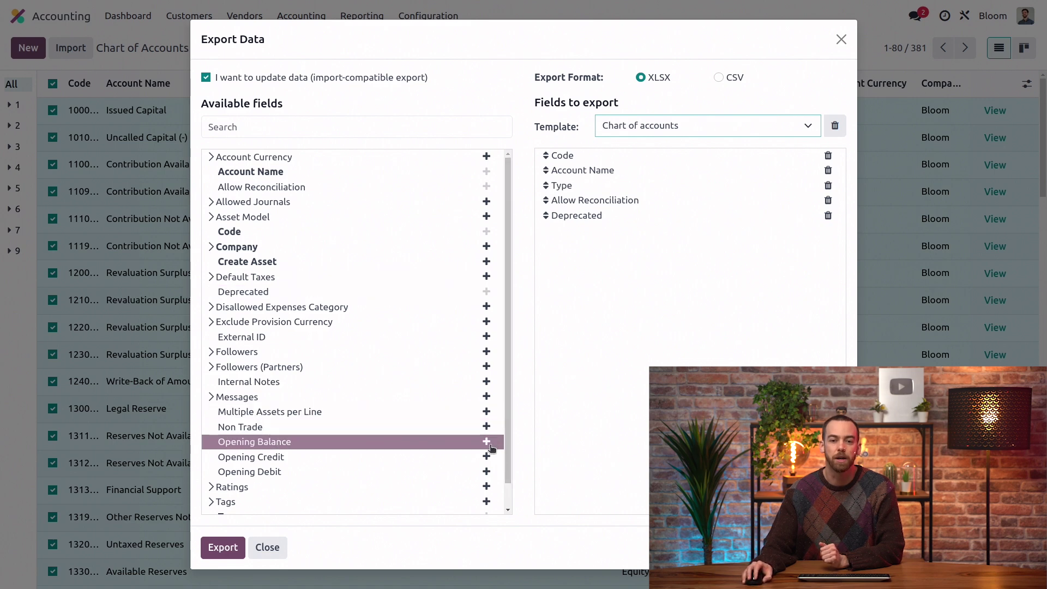
left_click(234, 548)
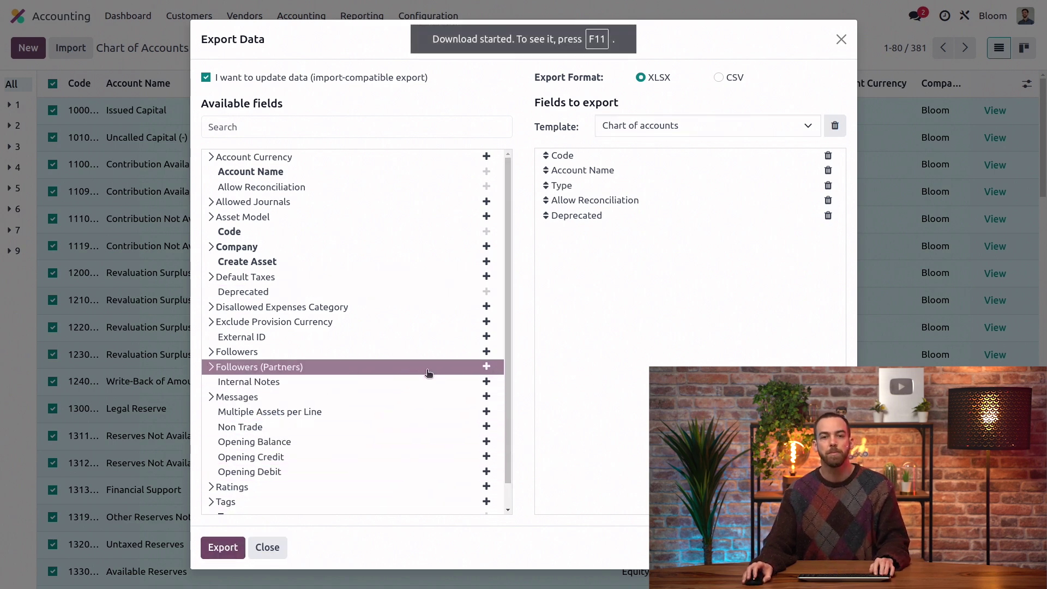
key("alt+Tab")
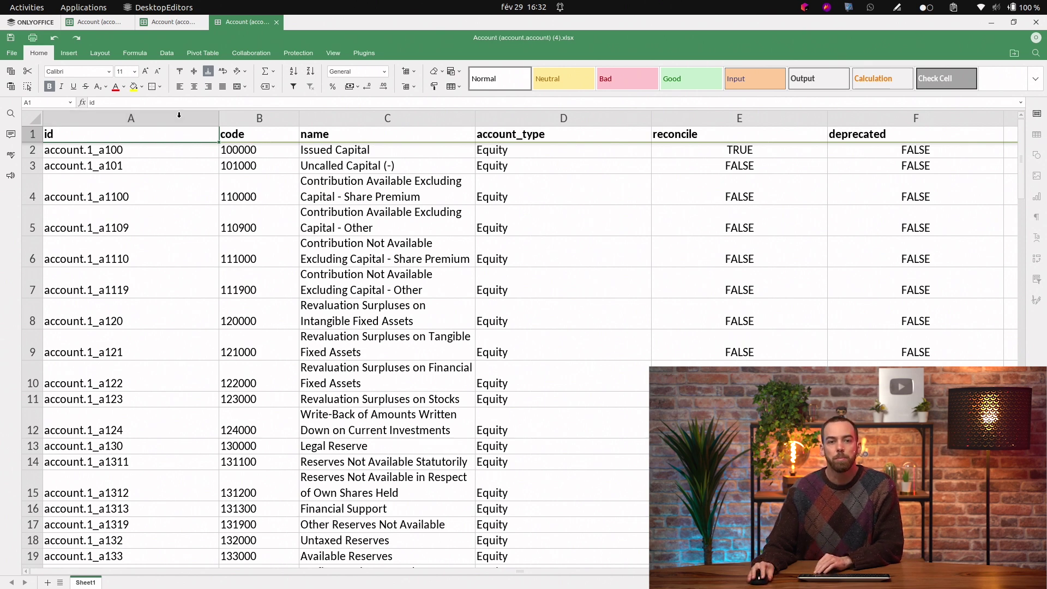
Highlight columns A (id) through D (account_type) with a yellow fill.
left_click(130, 118)
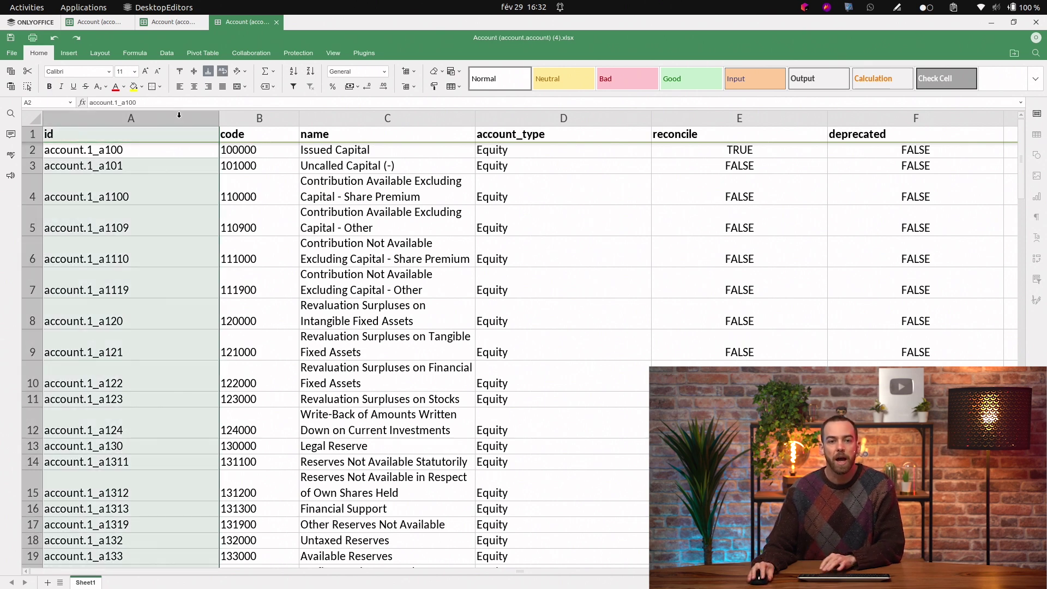
left_click(534, 118, "ctrl")
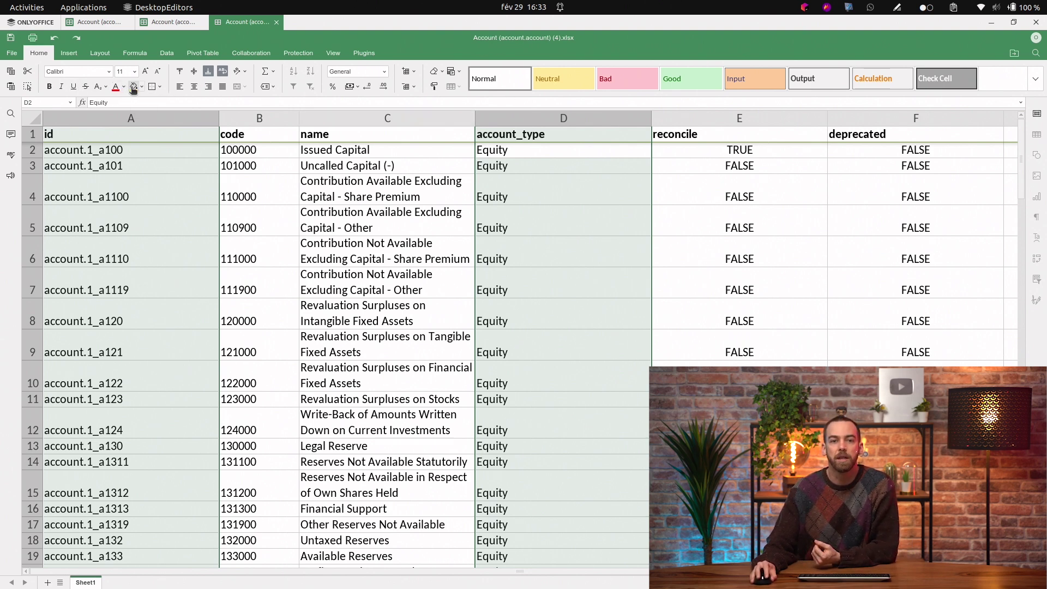
left_click(133, 88)
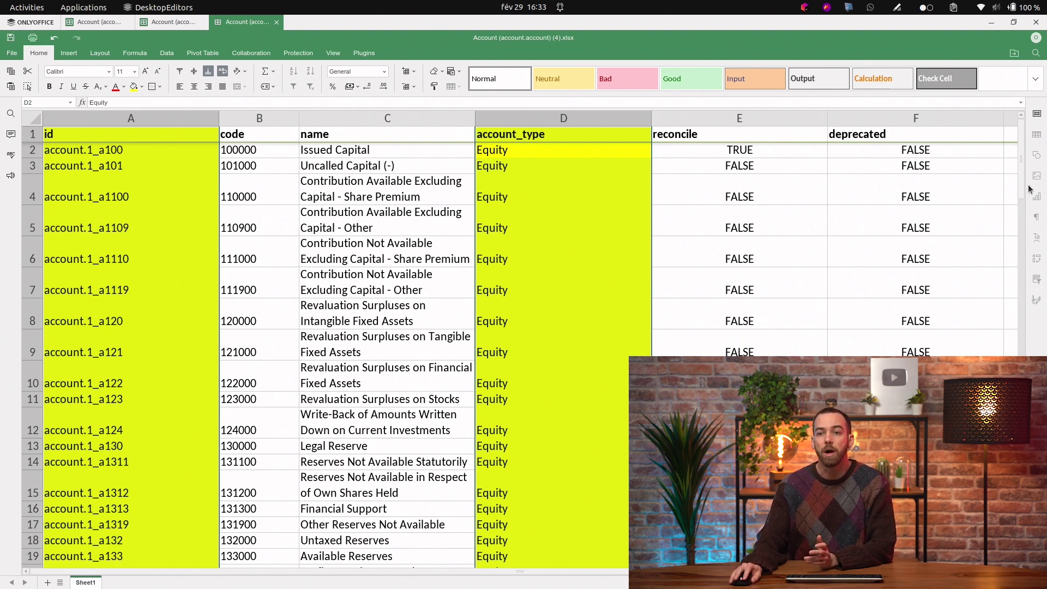
Enter code 612000 and name 'Miscellaneous Expenses' in the first empty row, 383.
left_click_drag(1023, 186, 1023, 271)
scroll(499, 437, "up", 5)
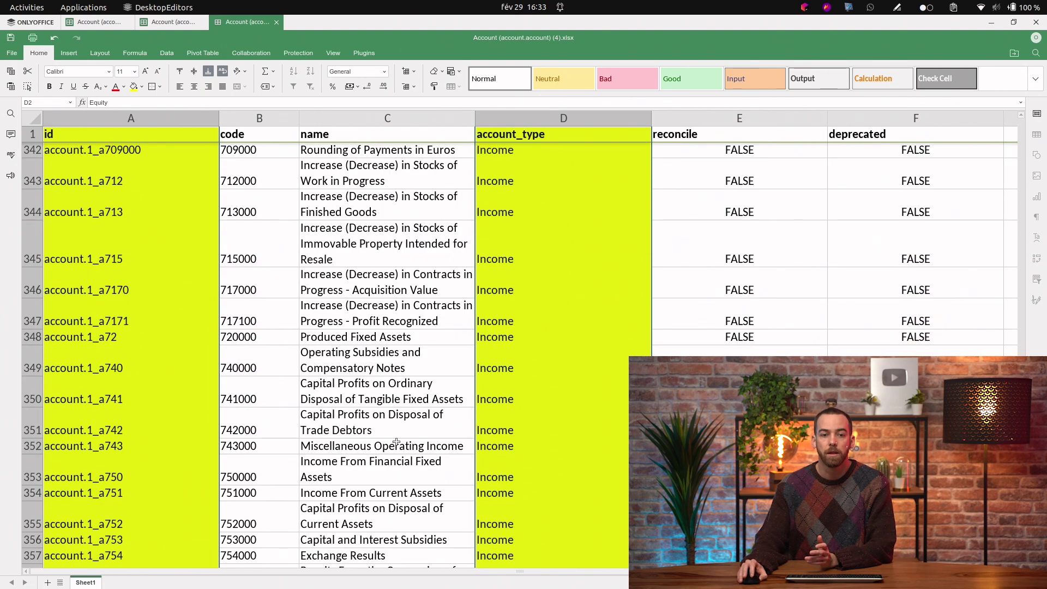
scroll(342, 442, "down", 12)
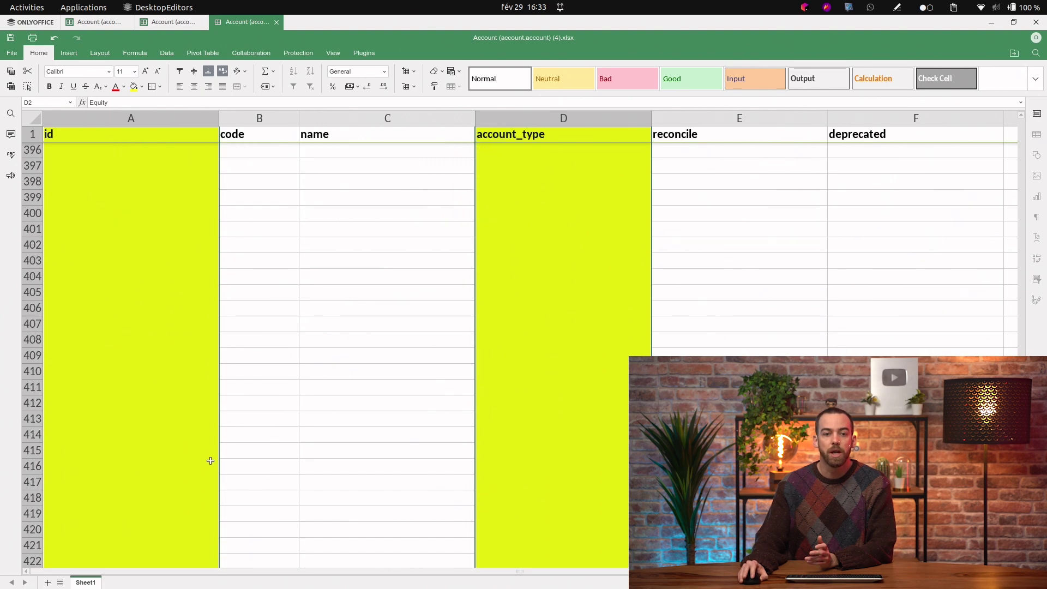
scroll(186, 439, "up", 6)
scroll(185, 440, "down", 4)
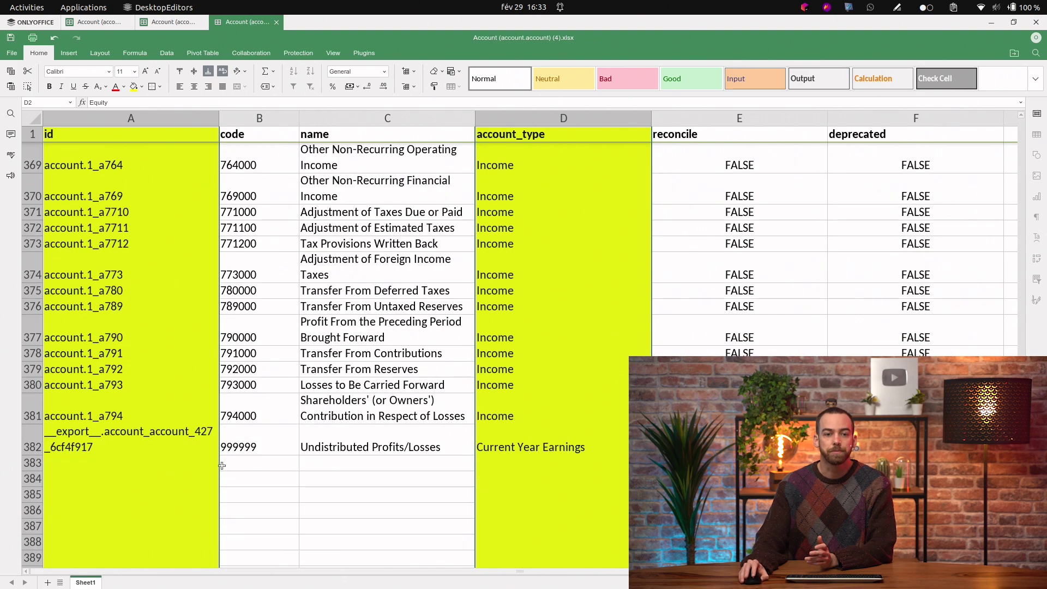
left_click(249, 462)
type("612000")
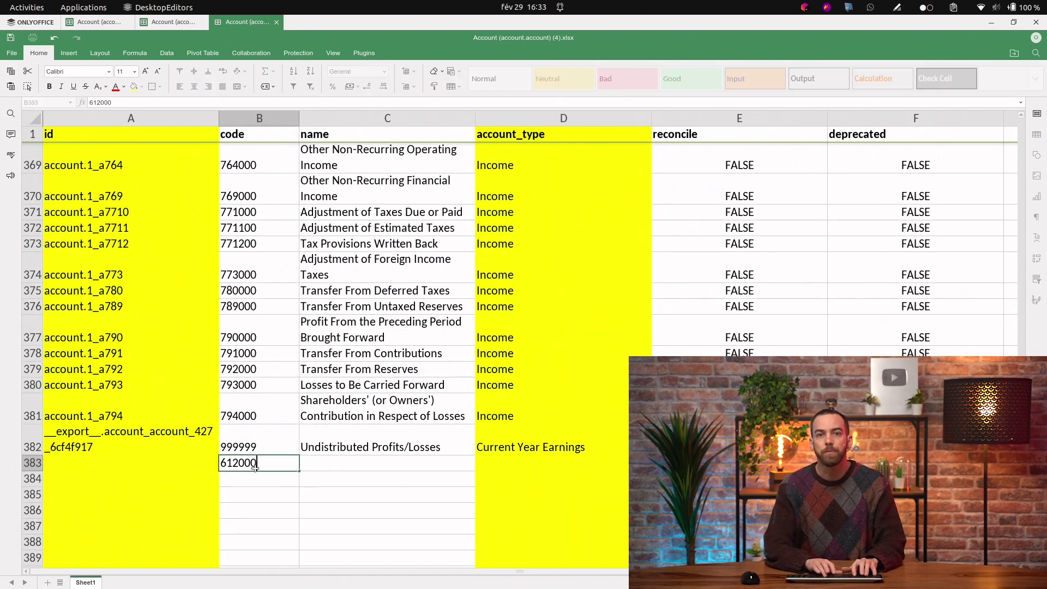
key("Tab")
type("Mi")
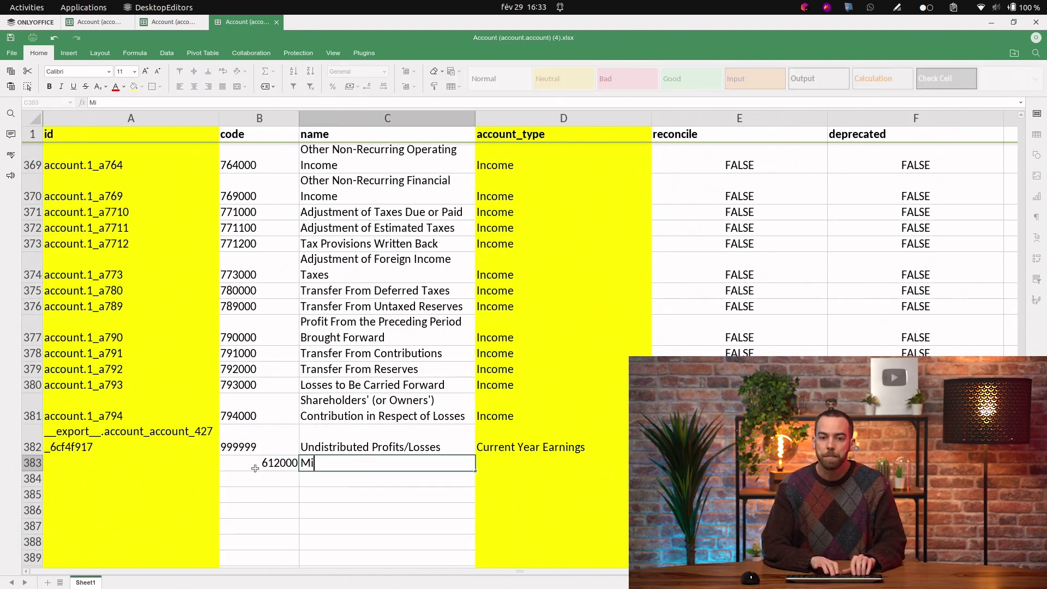
type("scellaneo")
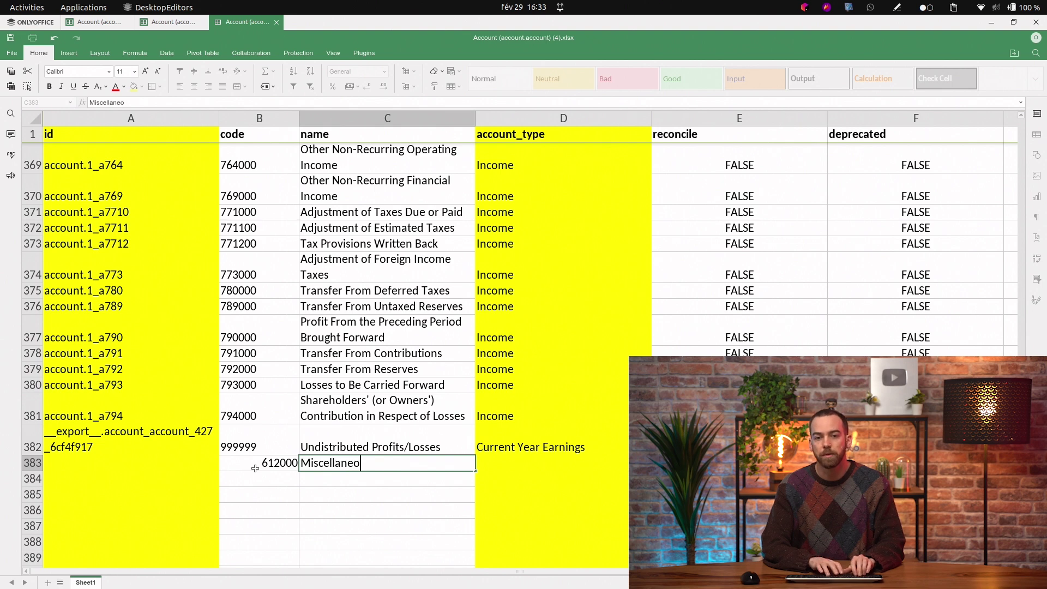
type("us Expenses")
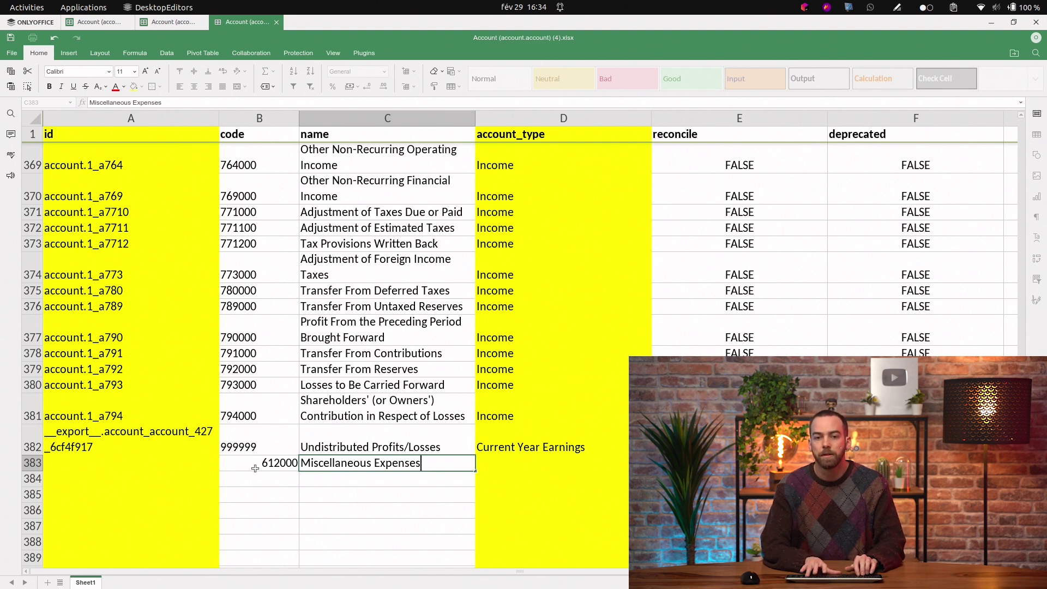
key("Tab")
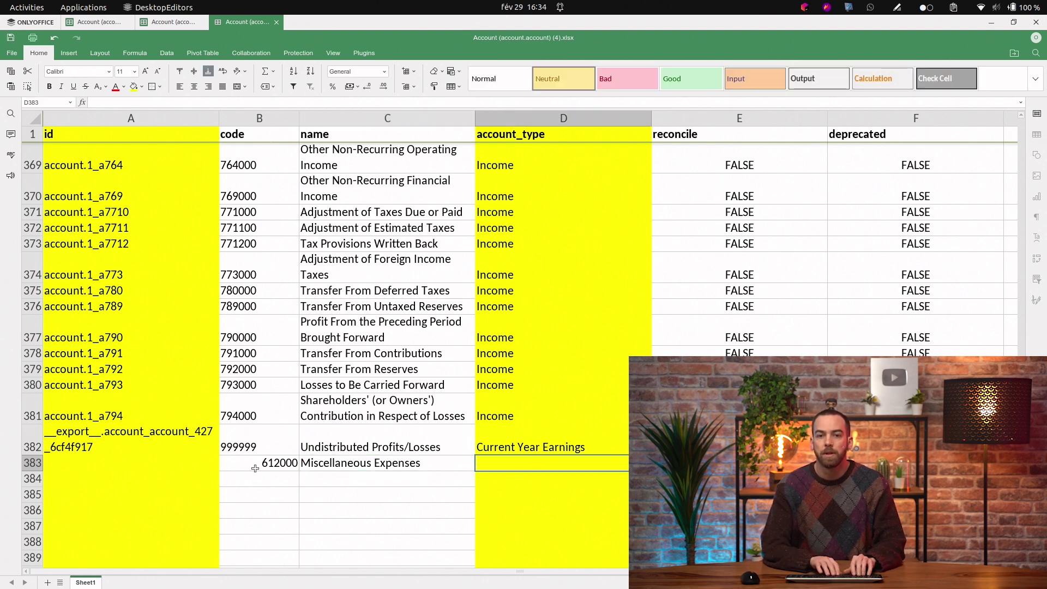
Set the new row's account_type to Expenses and its reconcile and deprecated values to FALSE.
type("Expenses")
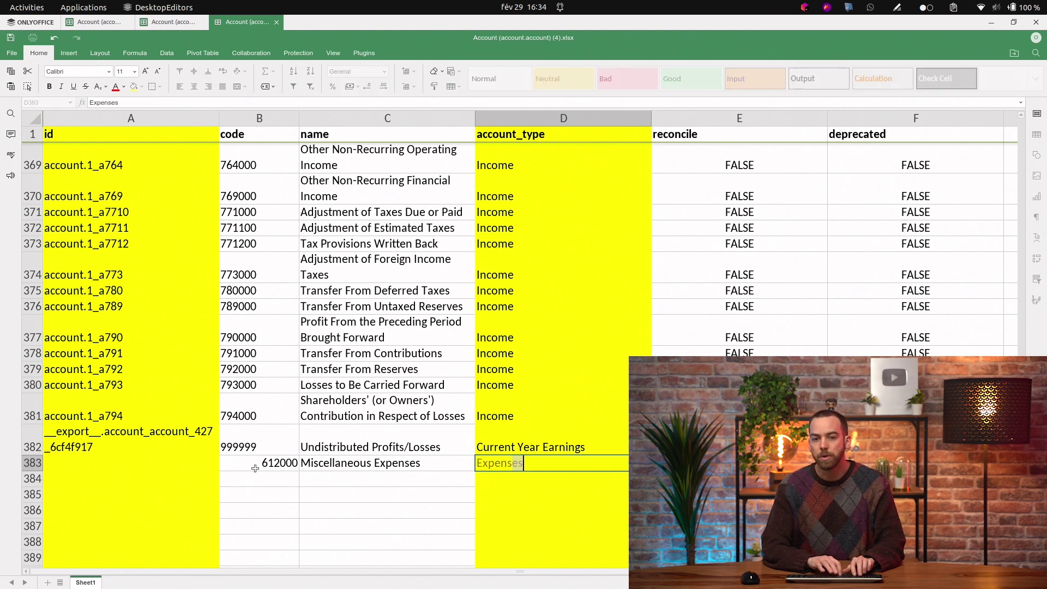
key("Tab")
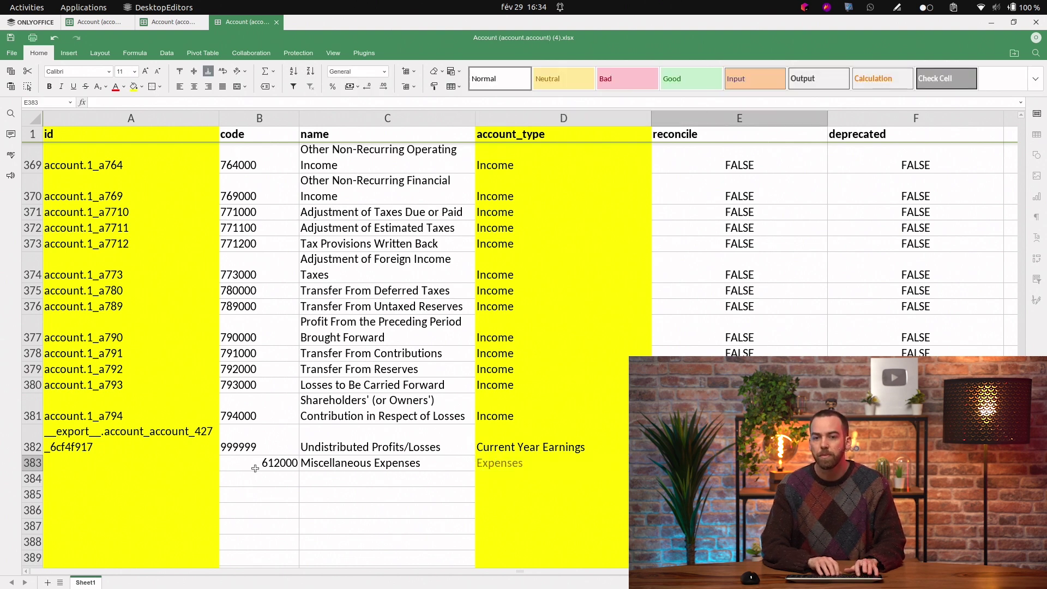
type("FALSE")
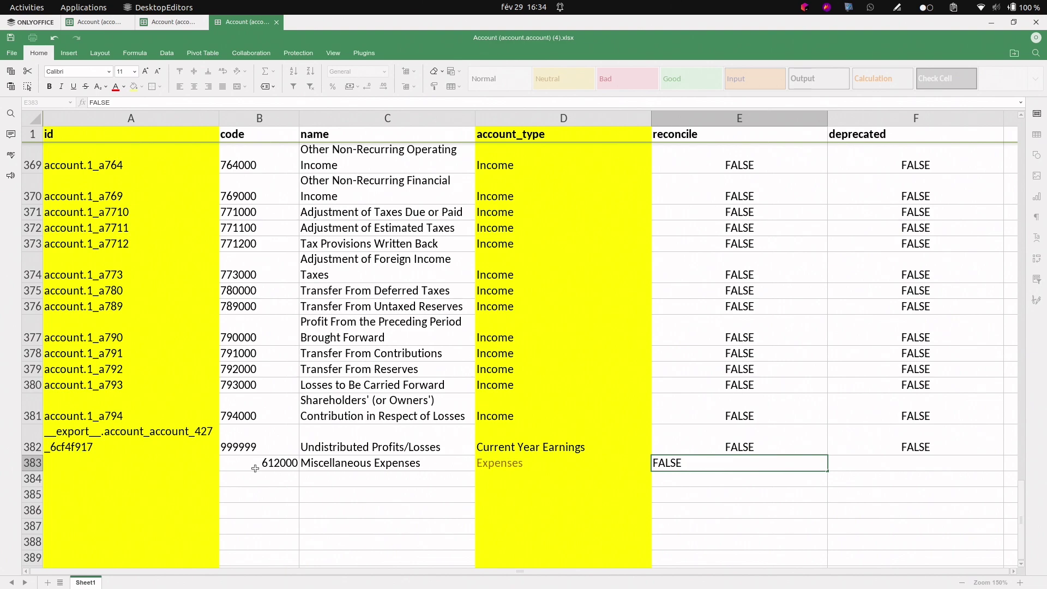
key("Tab")
type("FAL")
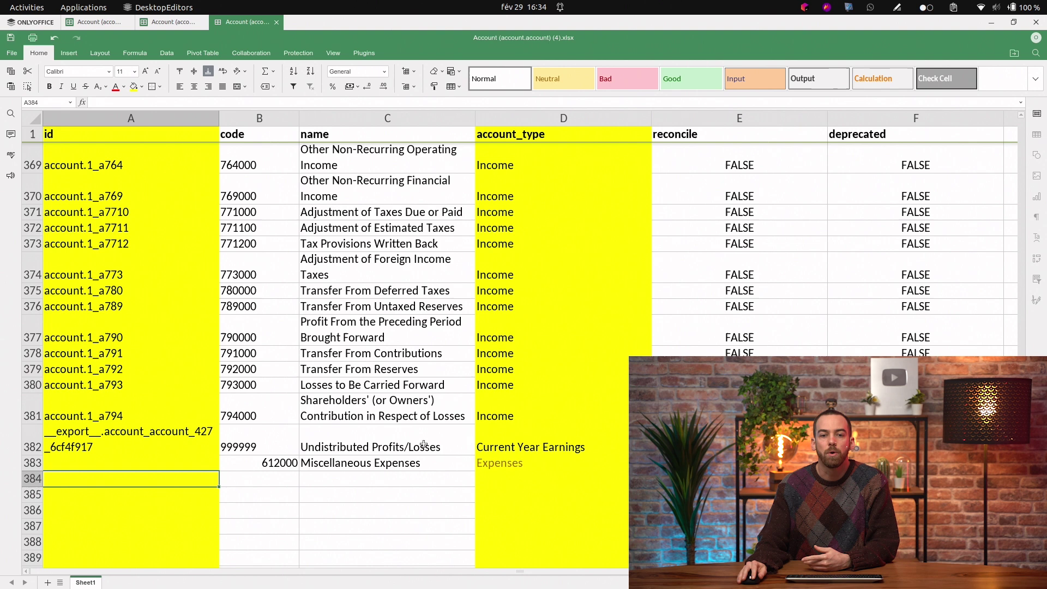
Check row 382's account type, save the spreadsheet and return to Odoo.
left_click(519, 438)
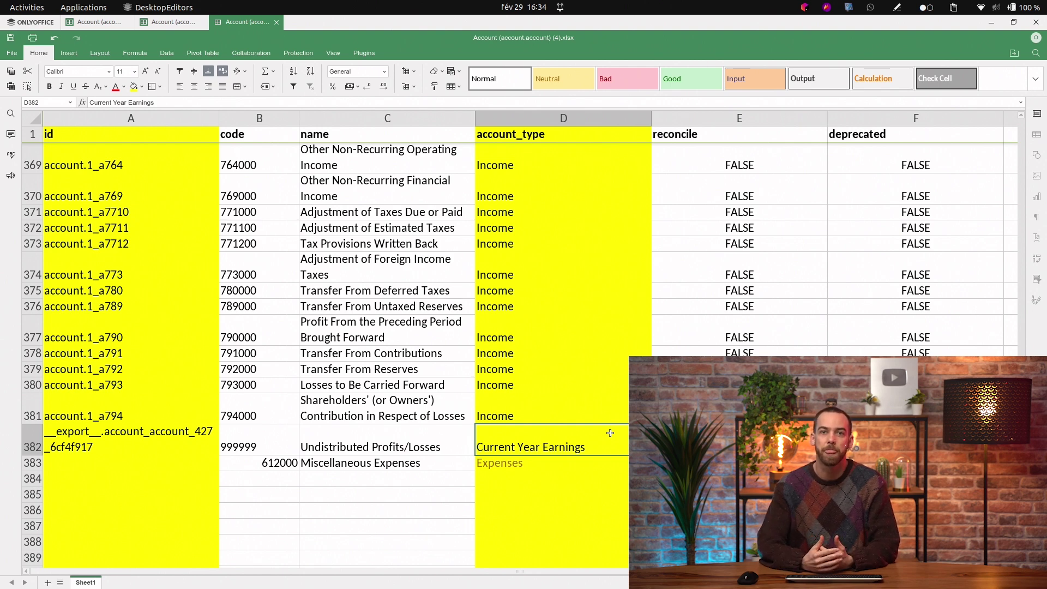
left_click(9, 39)
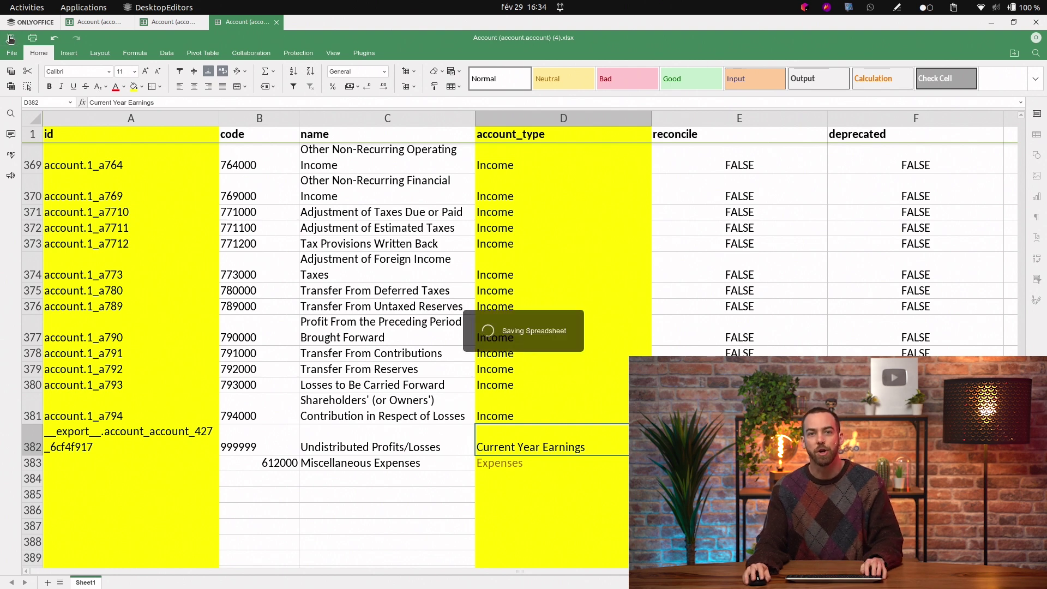
key("alt+Tab")
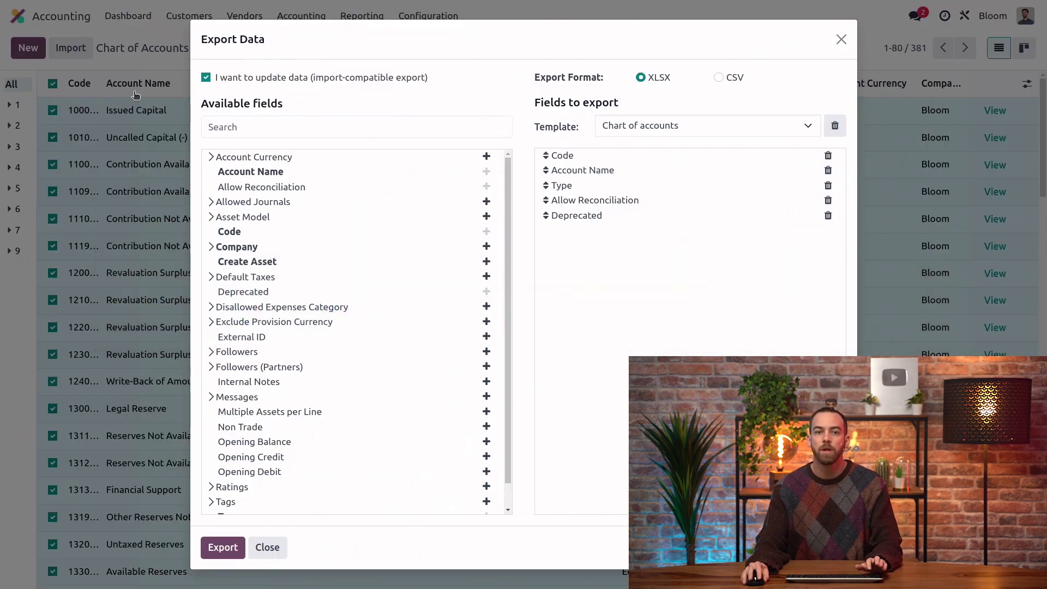
key("Escape")
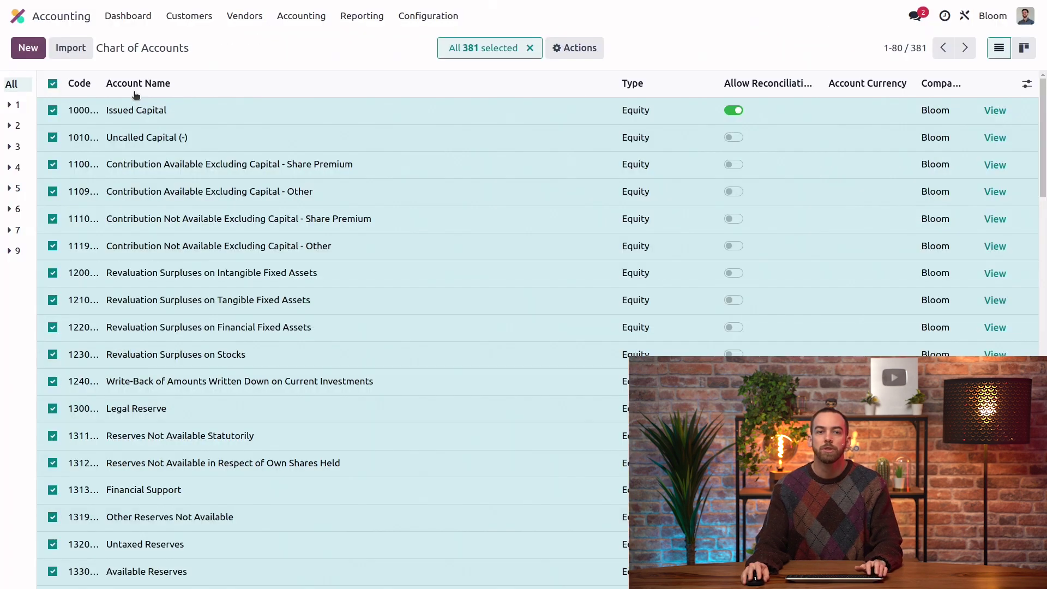
Upload the latest edited account spreadsheet into Odoo's Import Chart of Accounts screen.
left_click(78, 55)
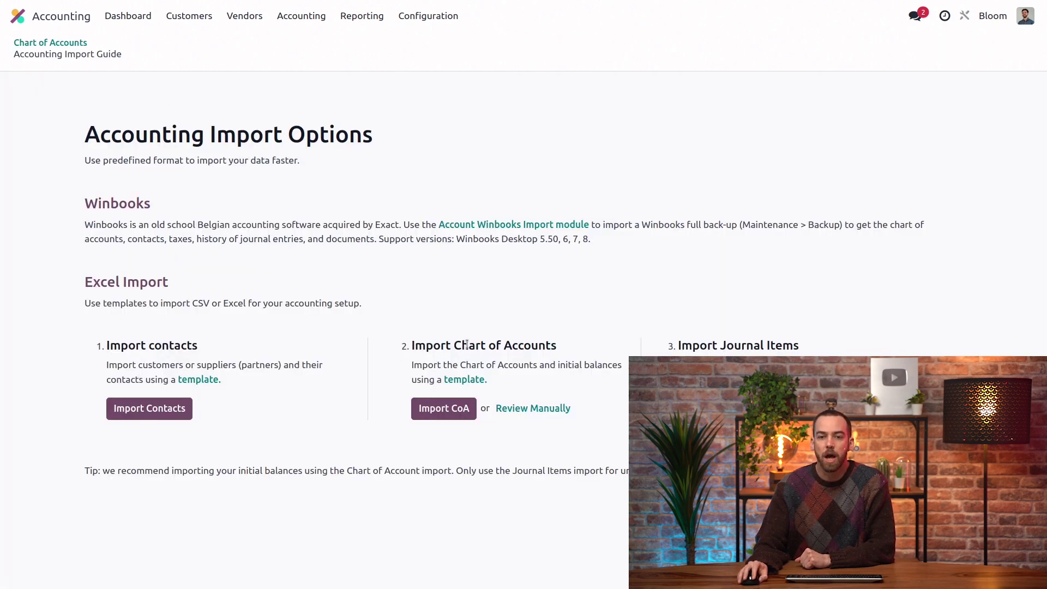
left_click(453, 410)
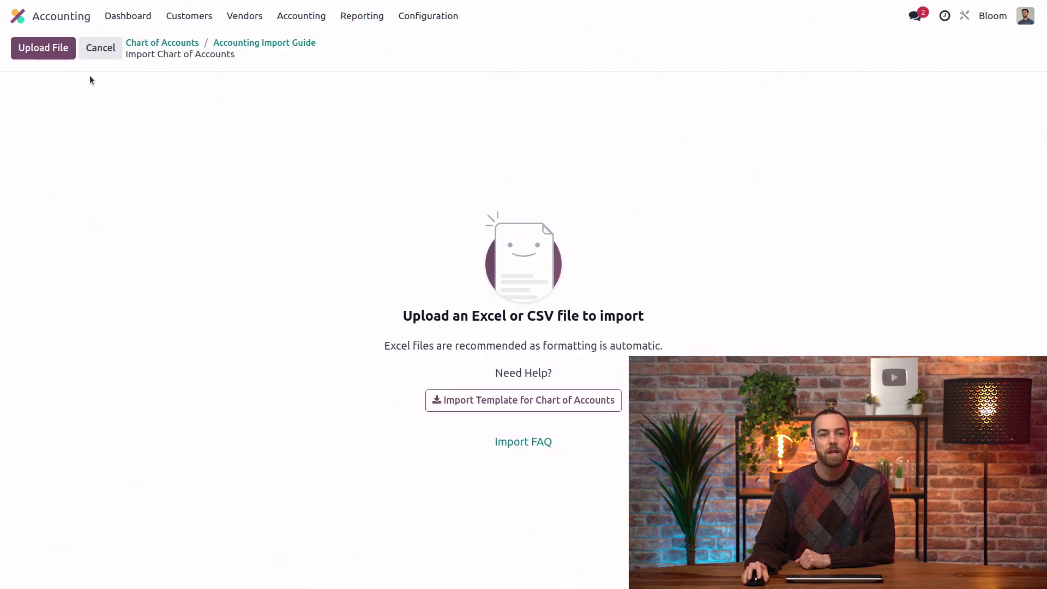
left_click(62, 52)
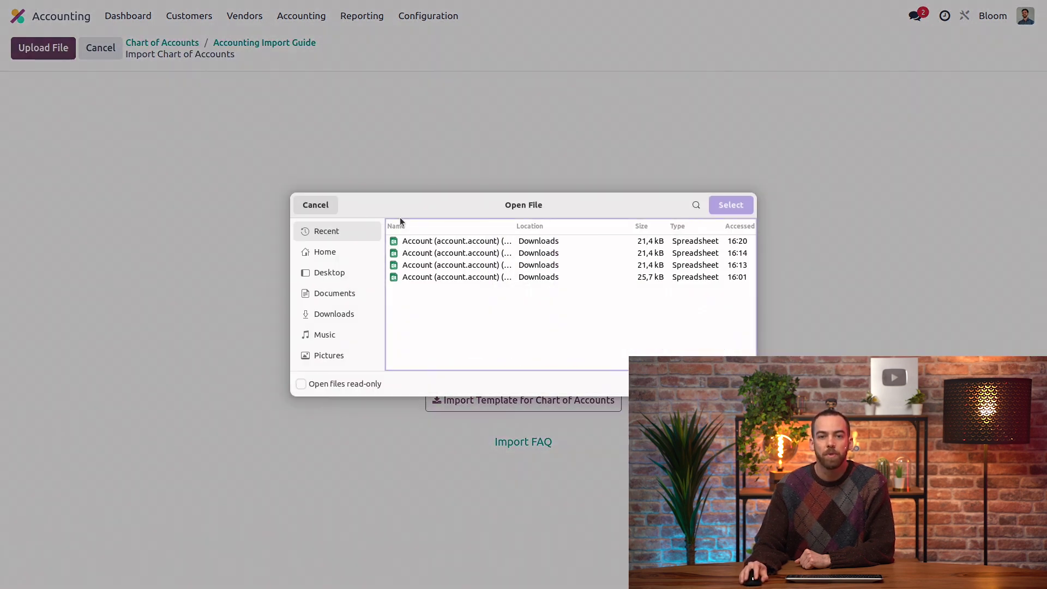
double_click(474, 242)
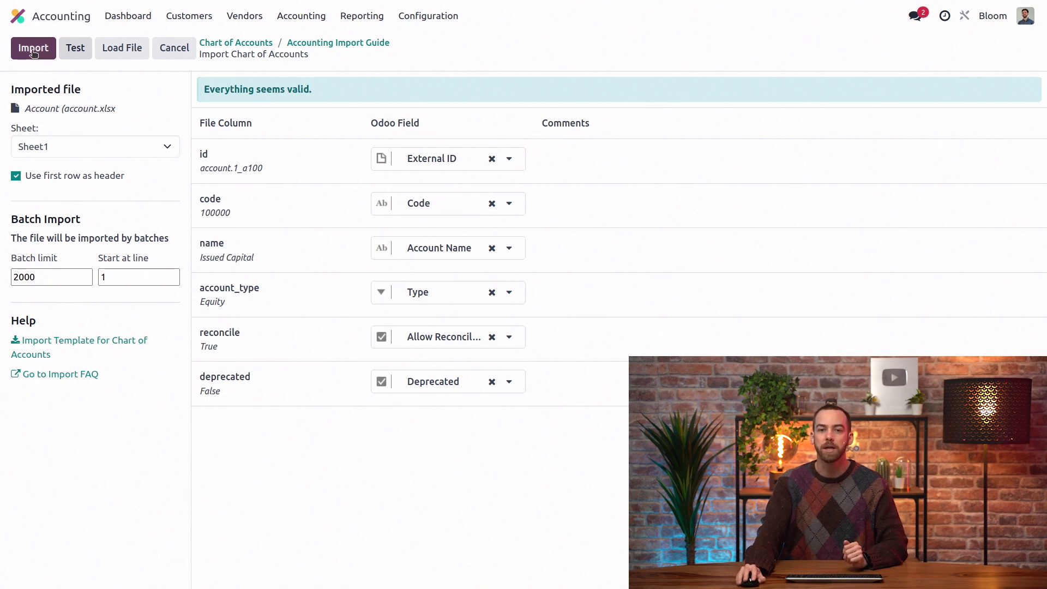
Import the accounts, search 'miscell' and select the new 612000 Miscellaneous Expenses account.
left_click(33, 51)
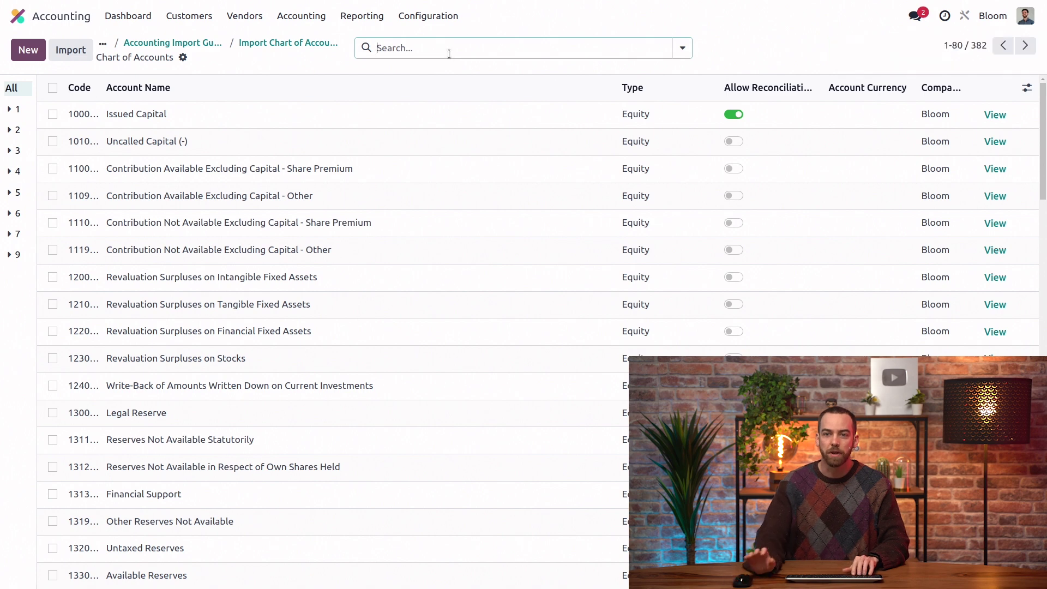
type("m")
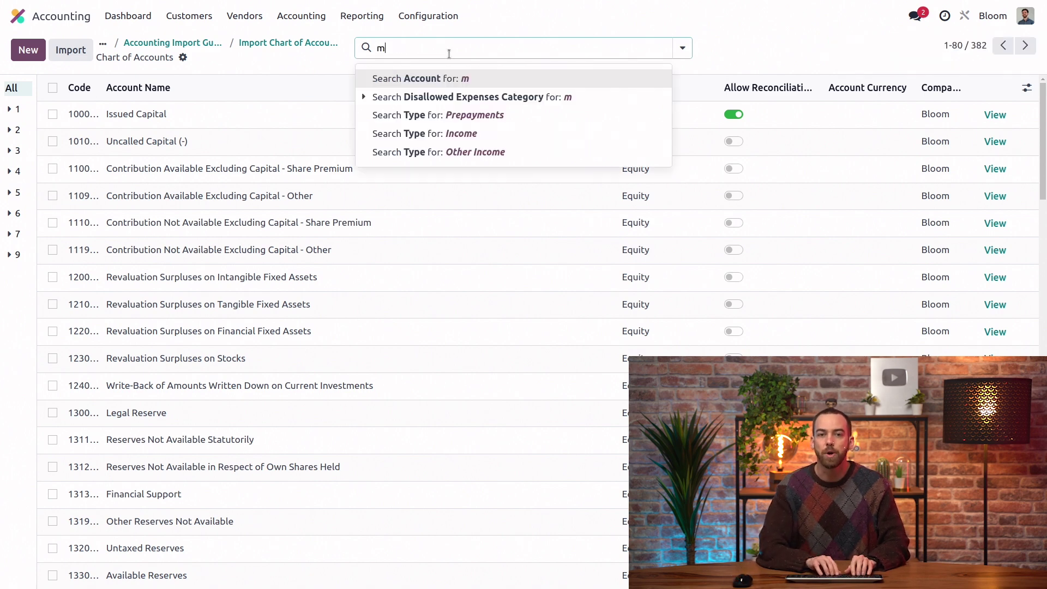
type("i")
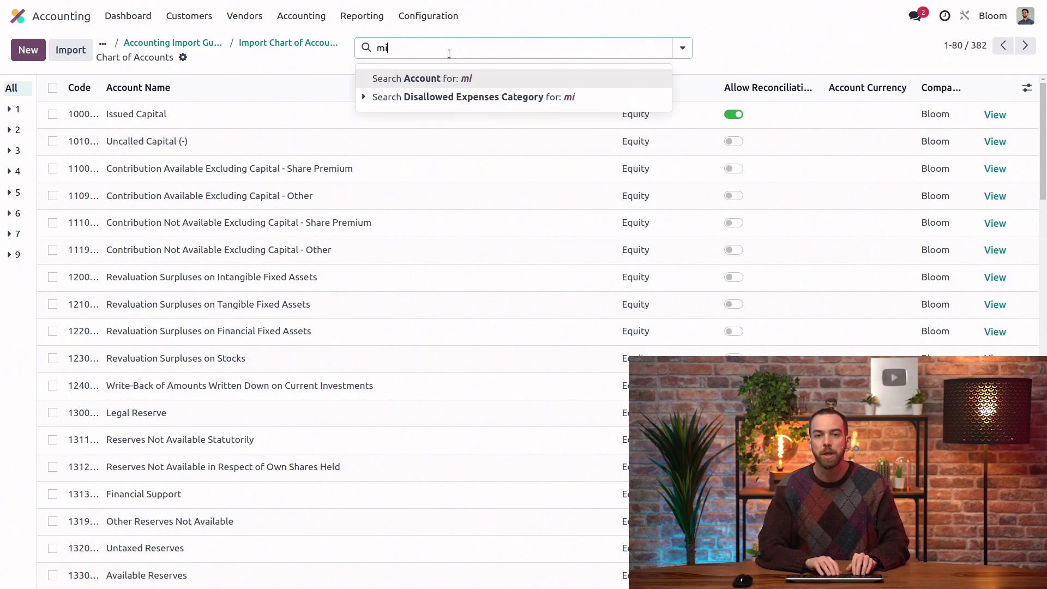
type("scell")
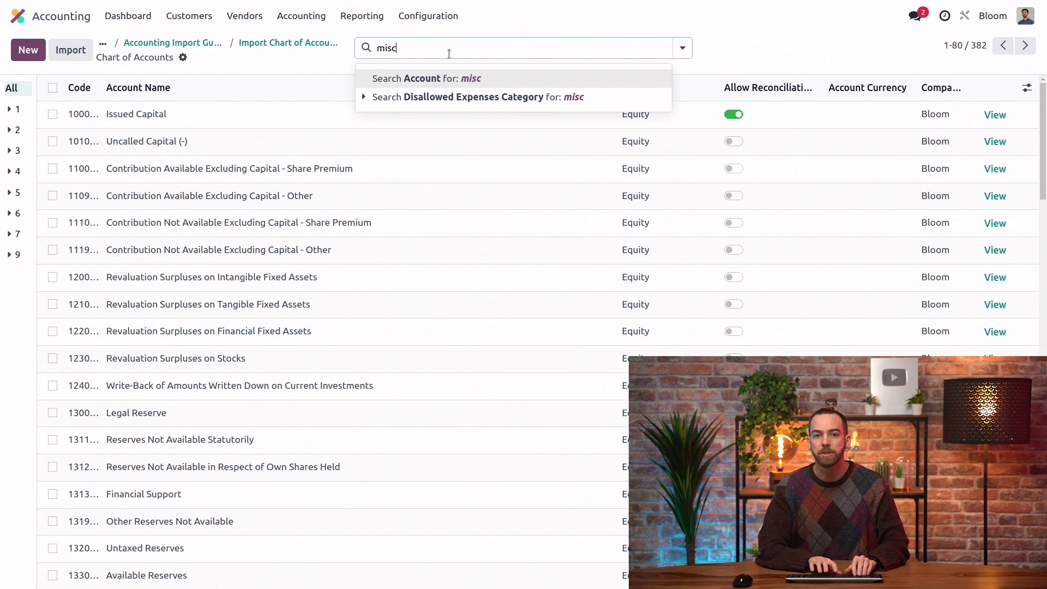
key("Return")
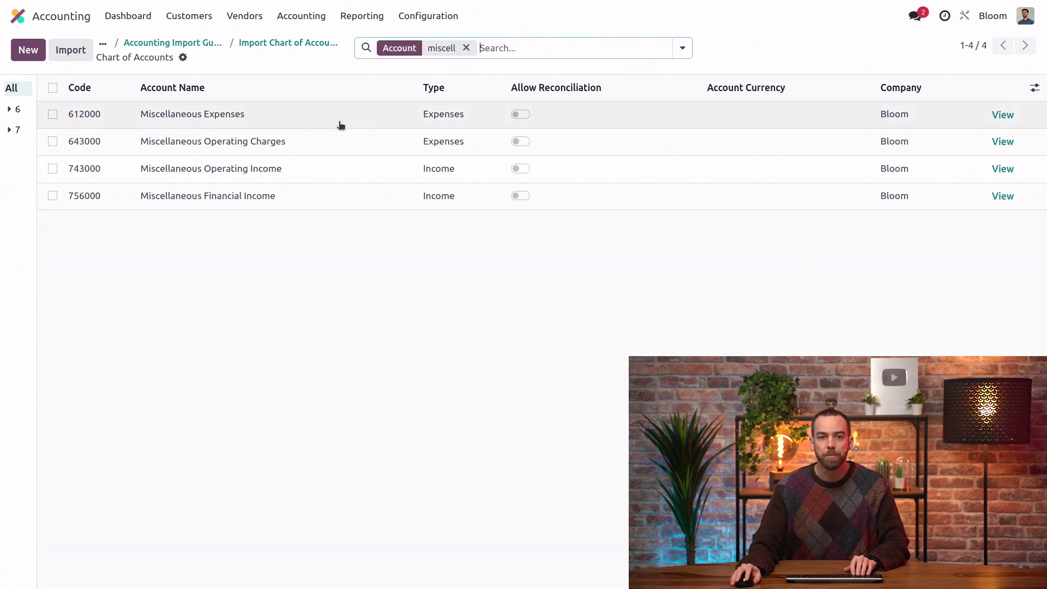
left_click(52, 115)
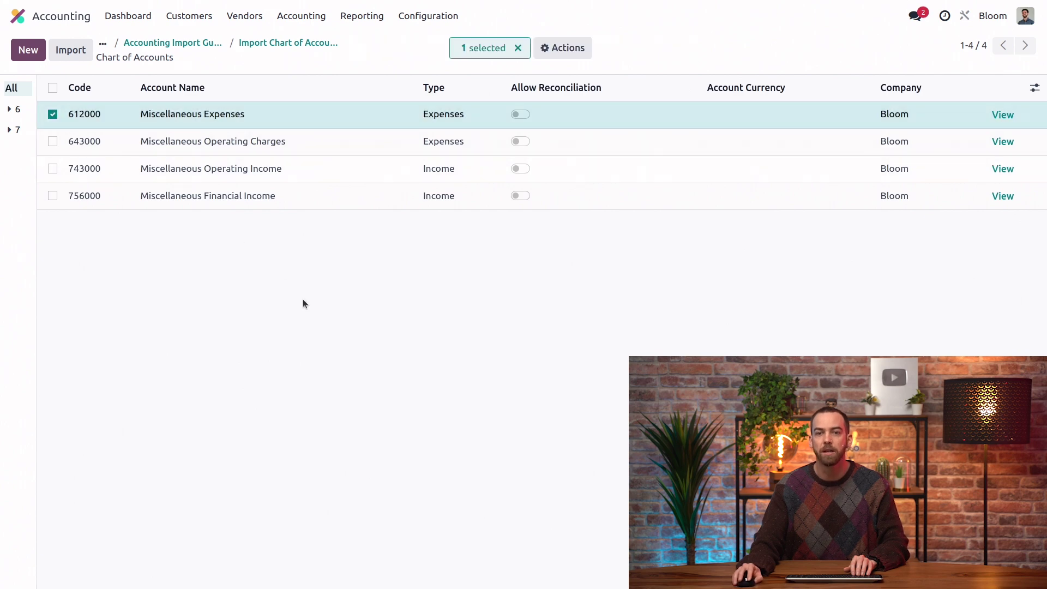